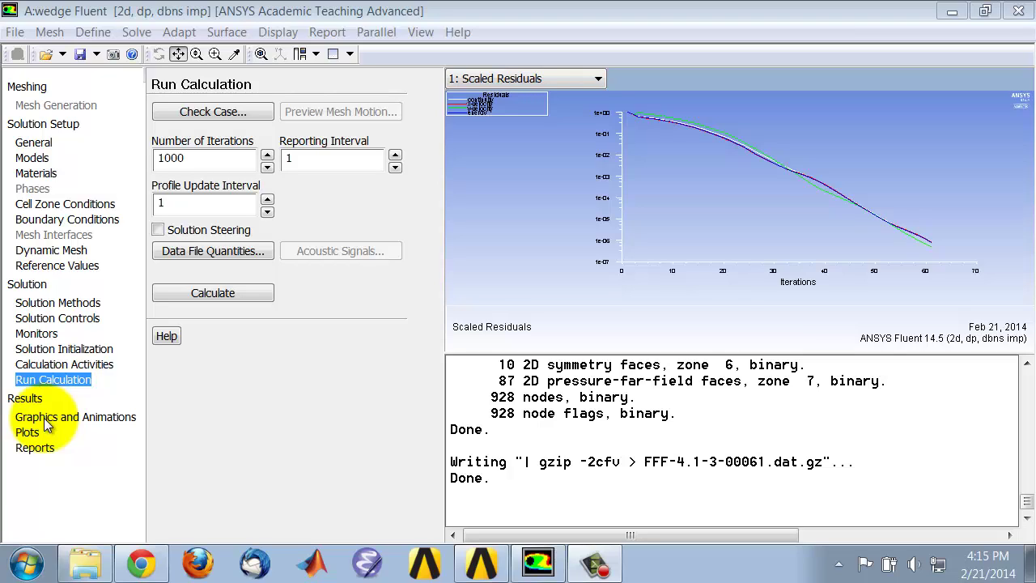
Step: Confirm the data-file quantities, then load the wedge results into CFD-Post from Workbench's Results cell A6
click(16, 34)
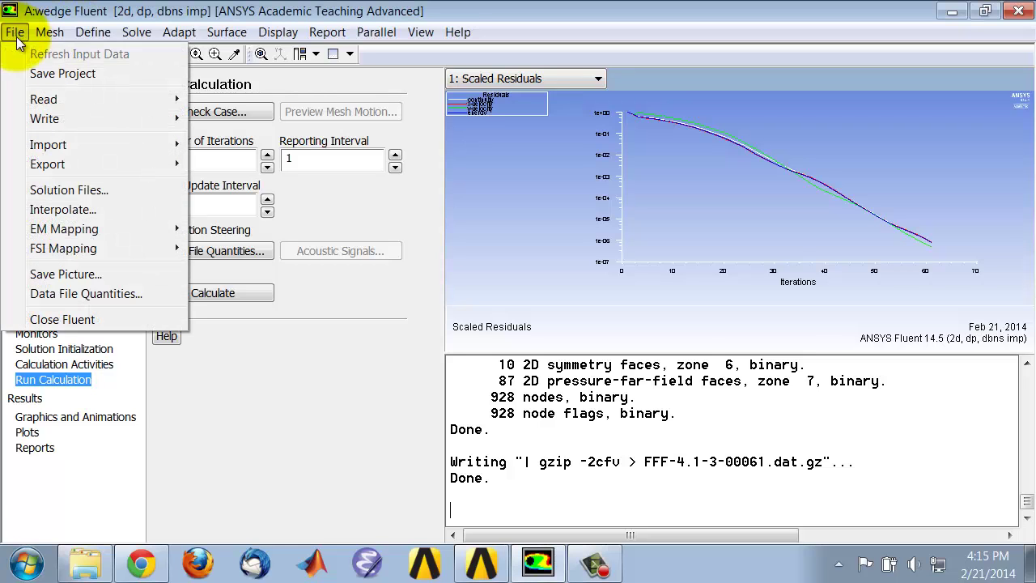
click(81, 294)
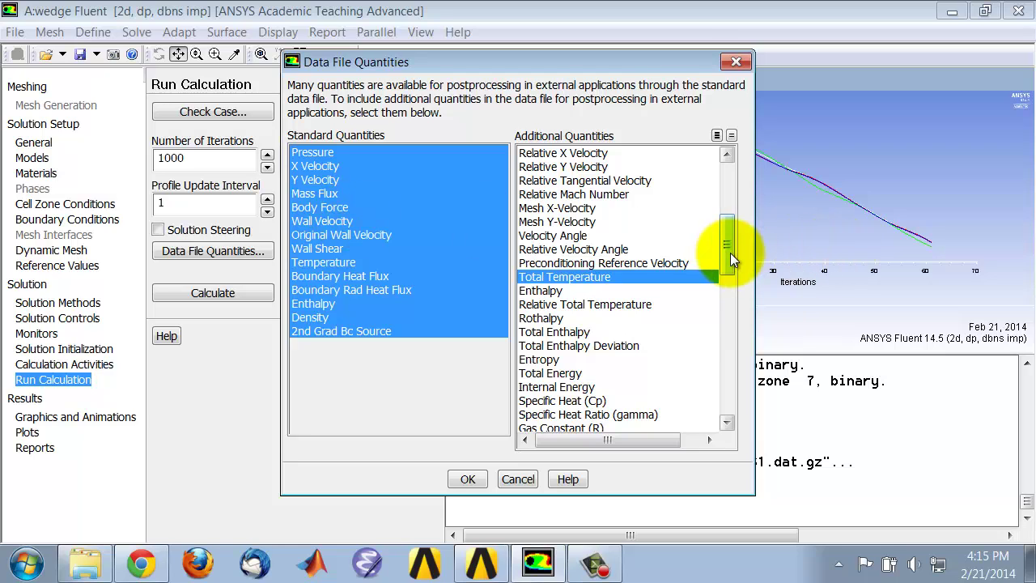
drag(729, 258, 731, 185)
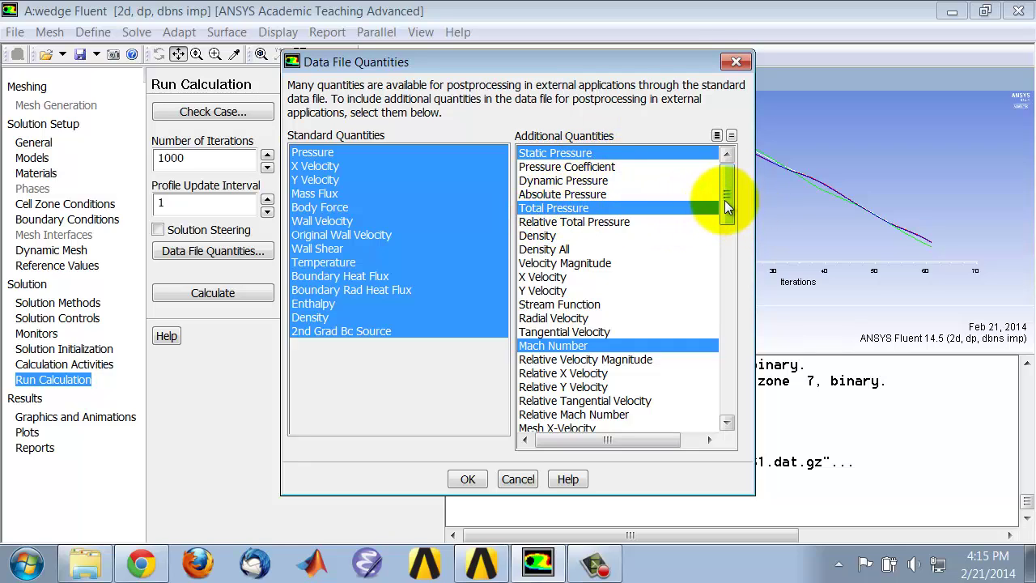
drag(720, 199, 724, 232)
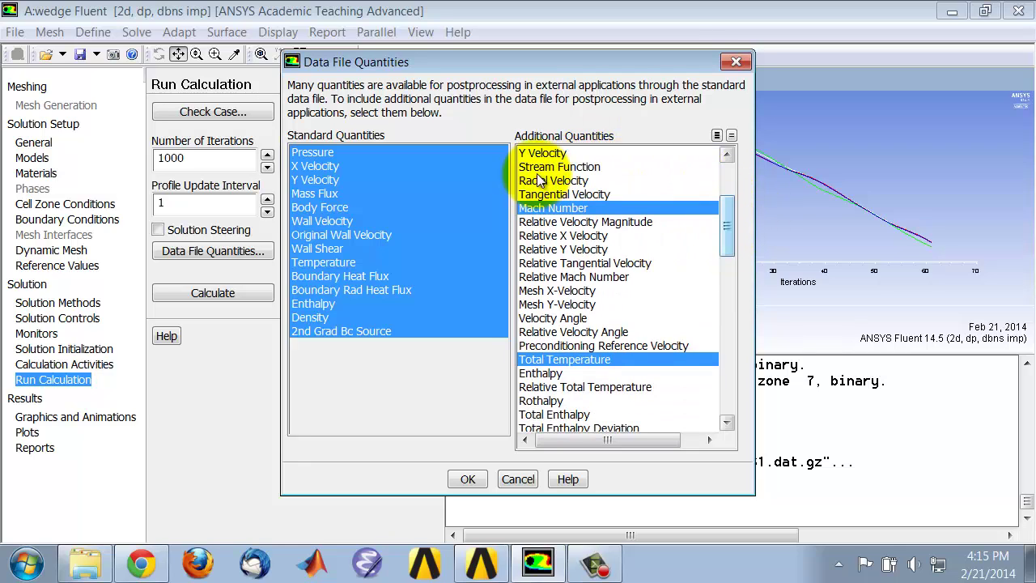
click(469, 479)
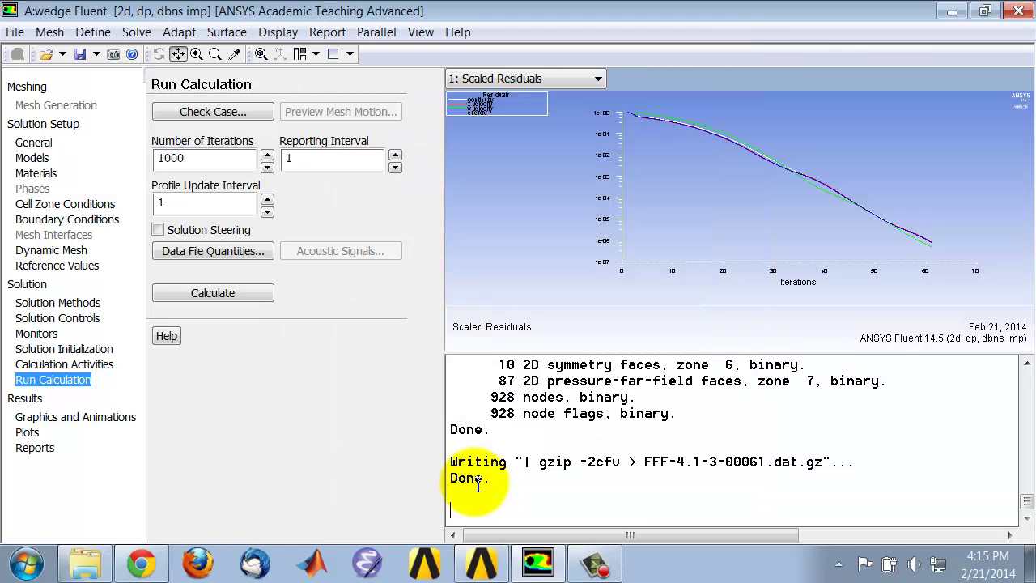
key(alt+Tab)
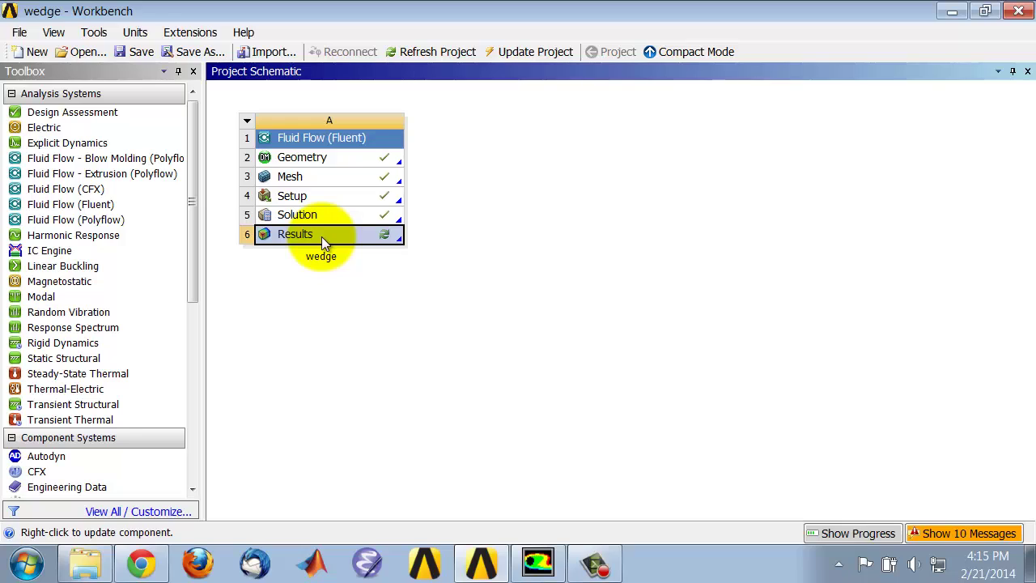
double_click(321, 236)
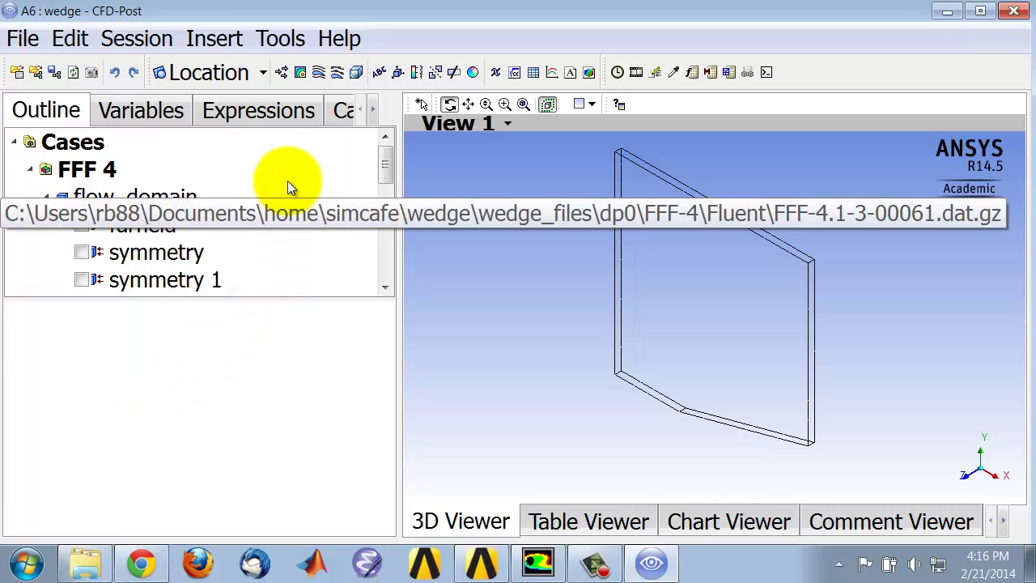
Step: Insert a new contour named 'Mach no'
click(300, 70)
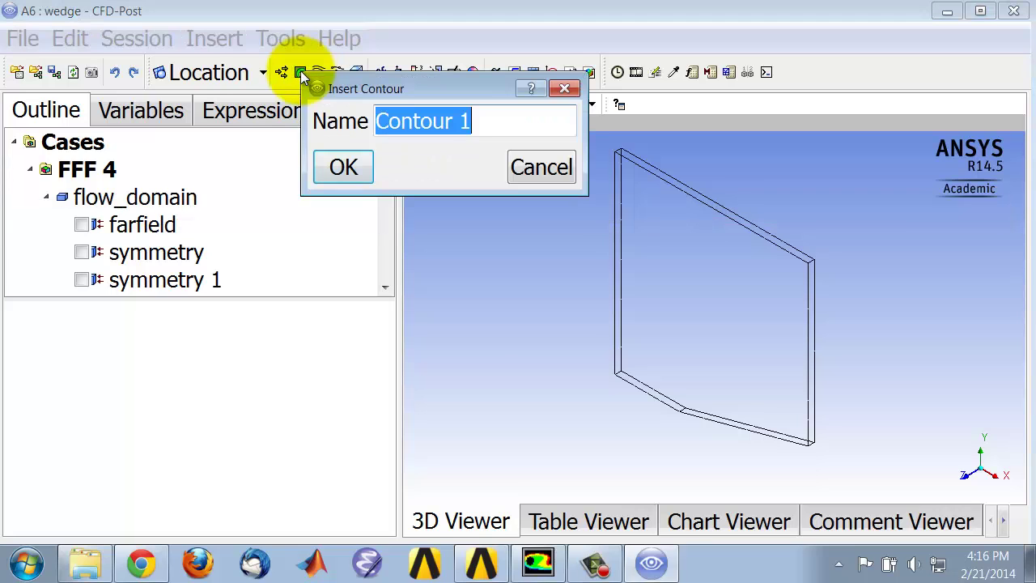
text(Mac)
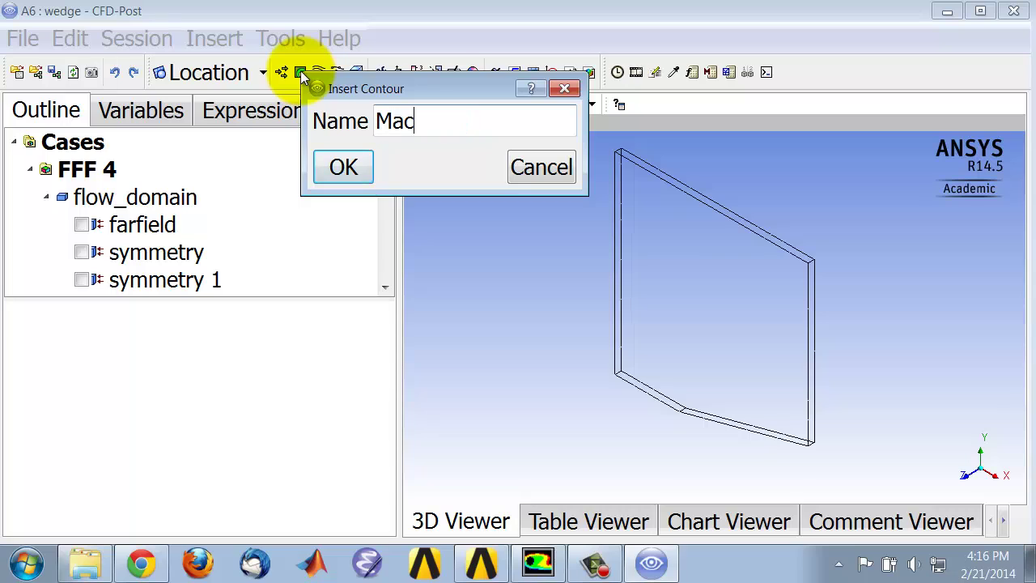
text(h no)
click(344, 168)
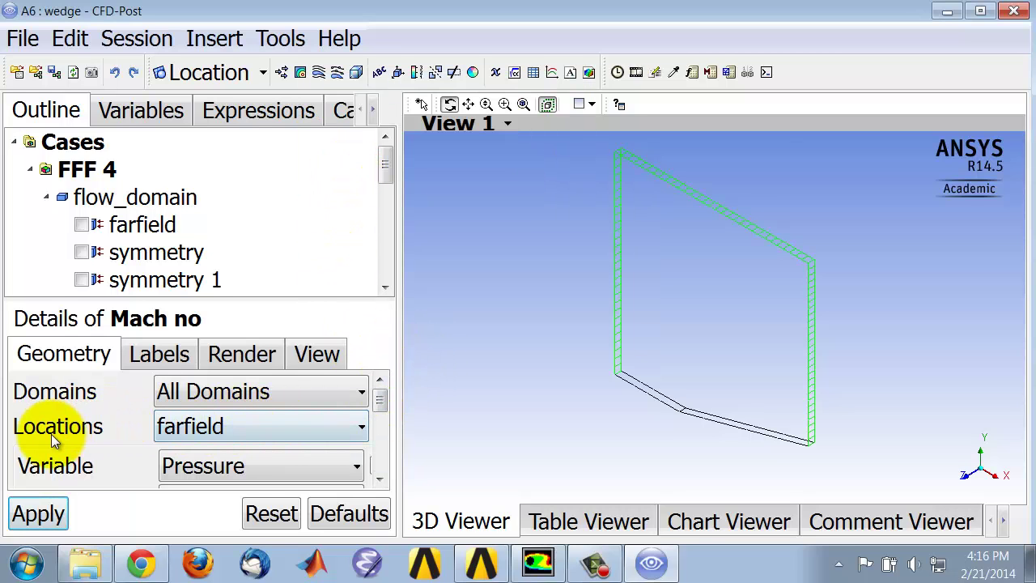
Step: Plot Mach Number on the symmetry 1 location and apply the contour
click(233, 433)
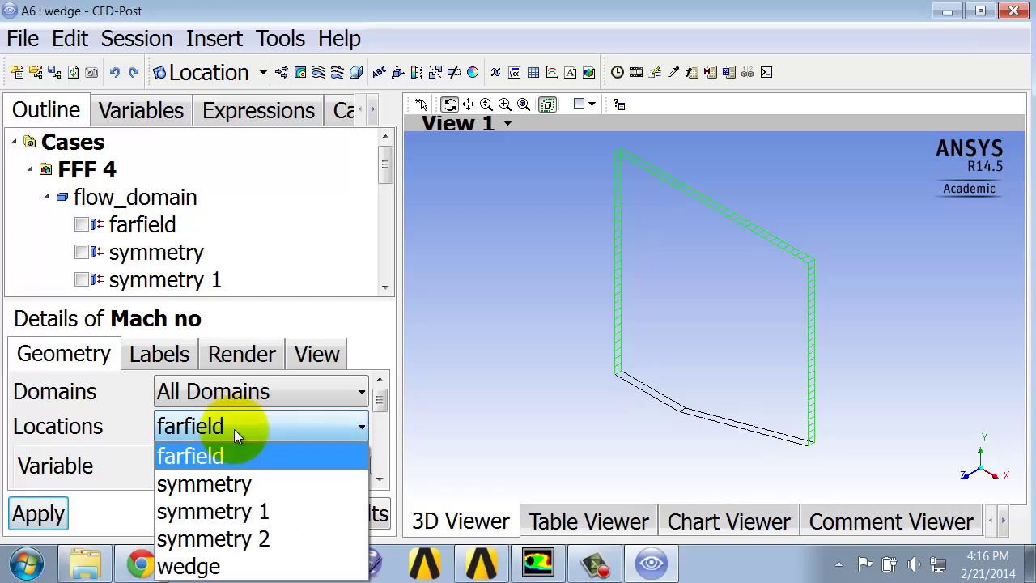
click(229, 515)
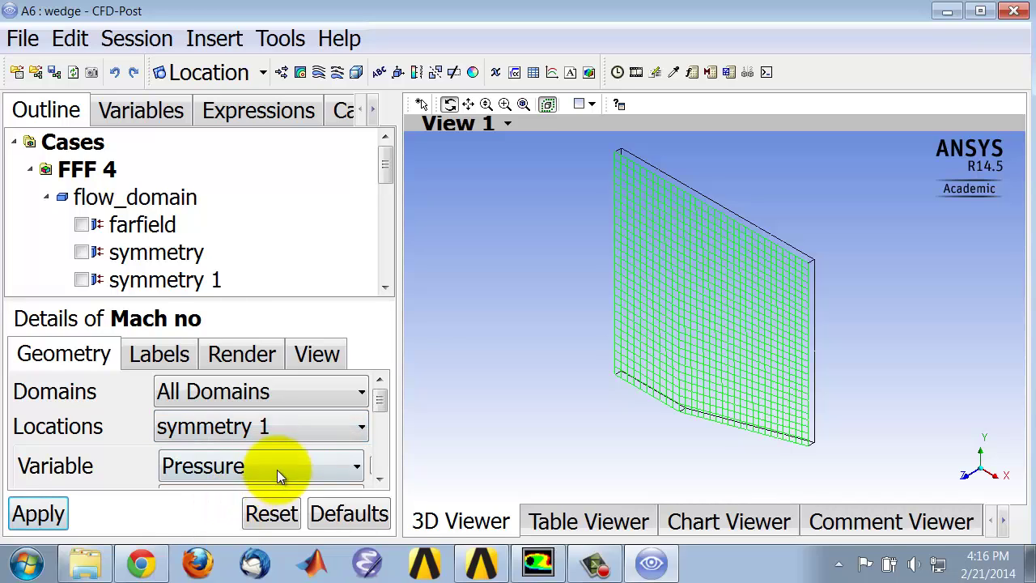
click(336, 467)
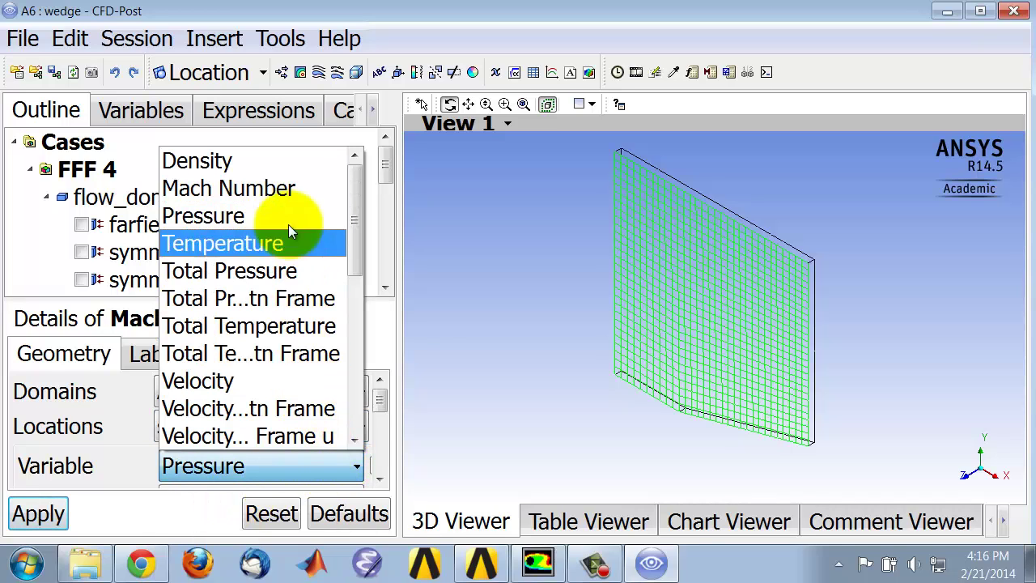
click(283, 190)
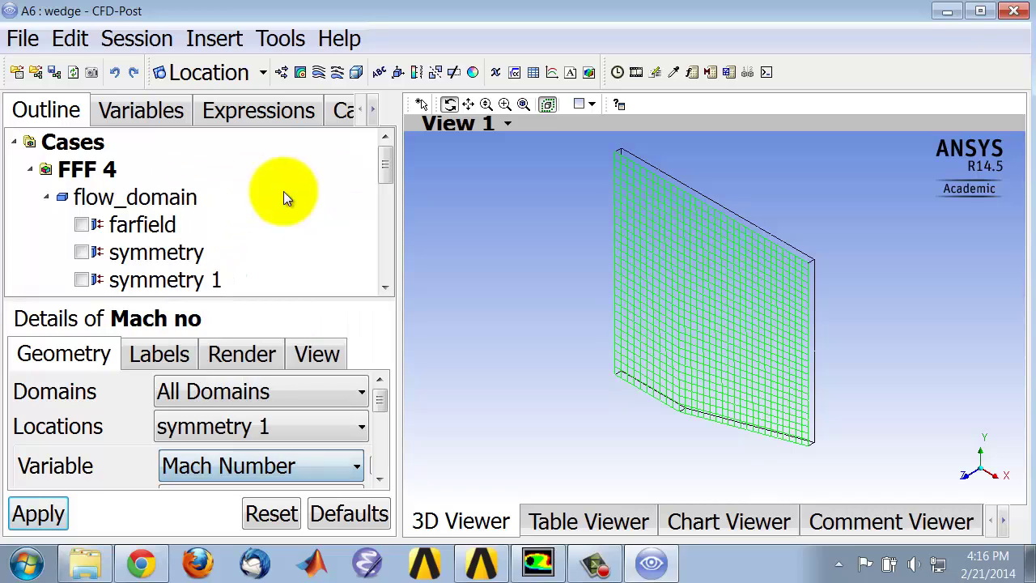
click(38, 515)
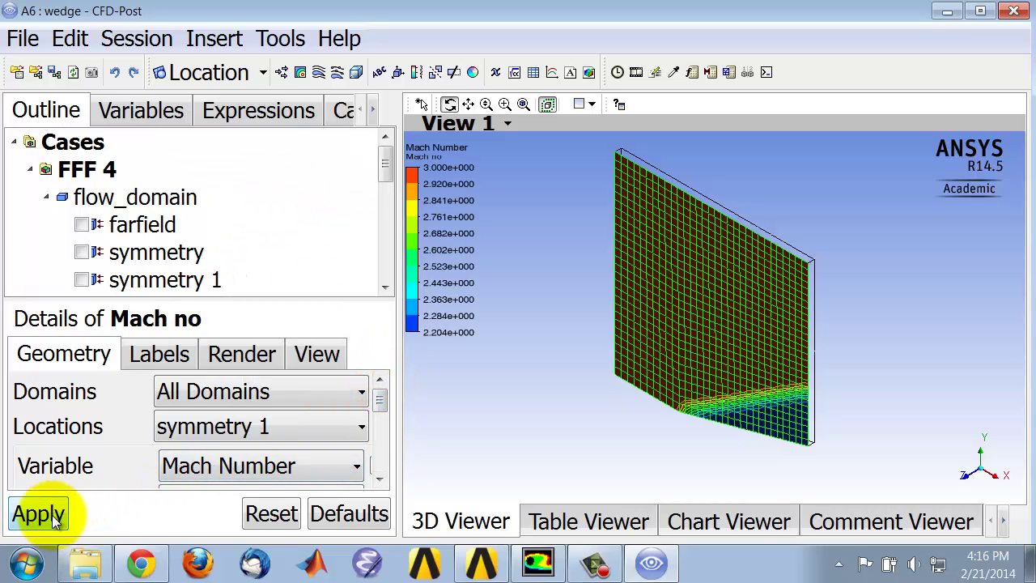
Step: Change the Mach no contour's # of Contours to 101 and apply it
click(970, 480)
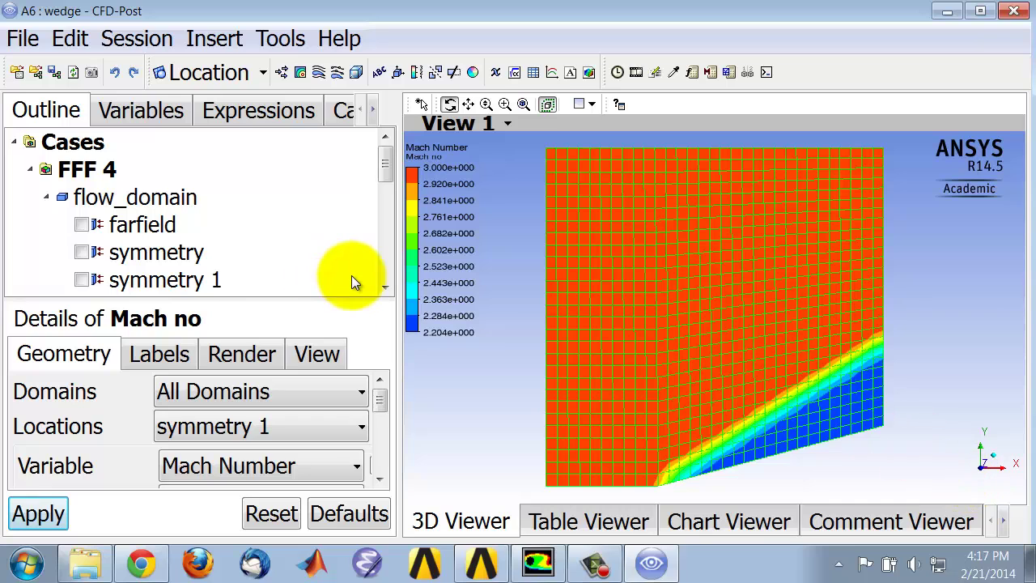
drag(631, 354, 599, 363)
click(523, 106)
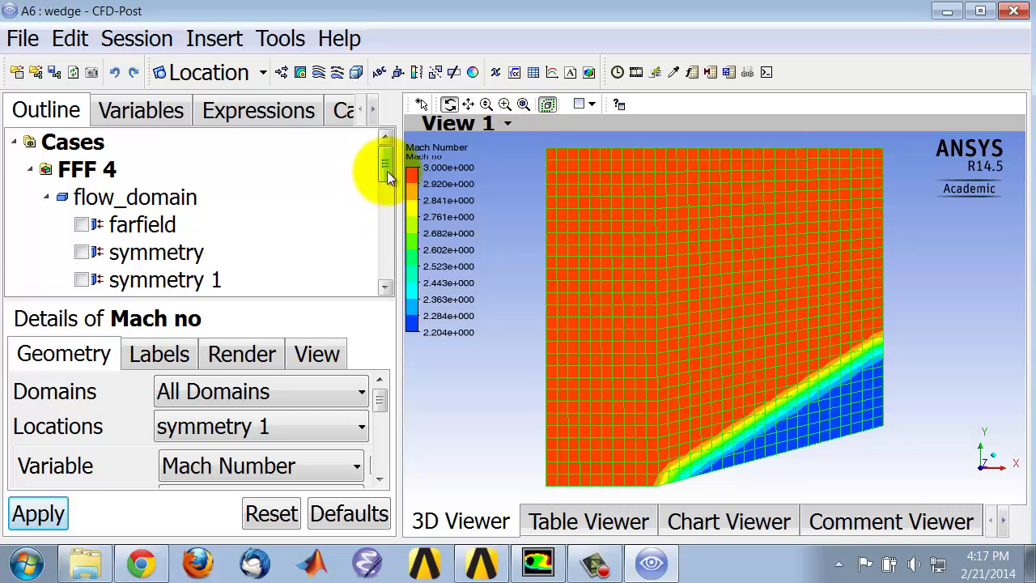
click(163, 201)
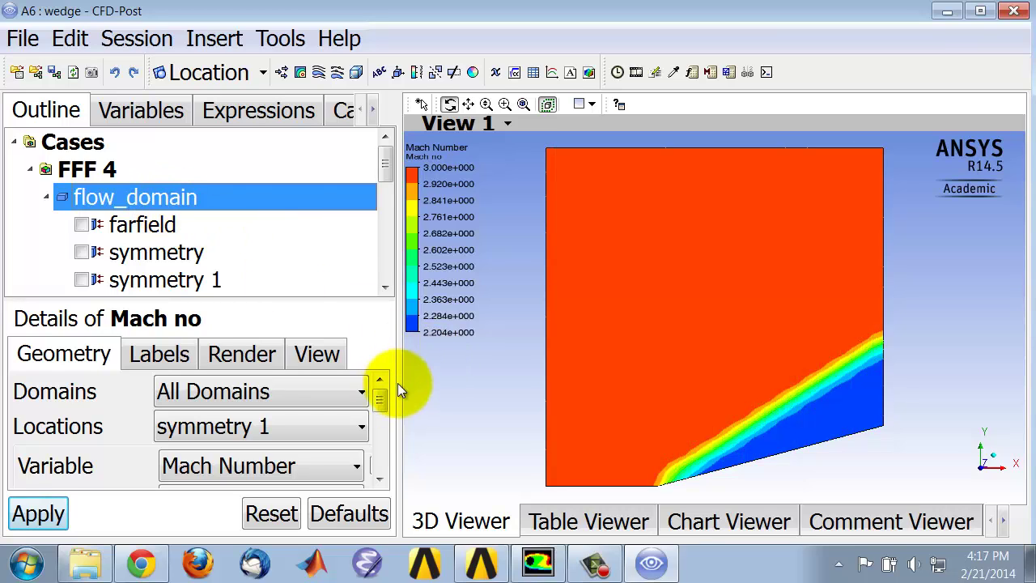
drag(382, 400, 383, 456)
click(170, 437)
text(01)
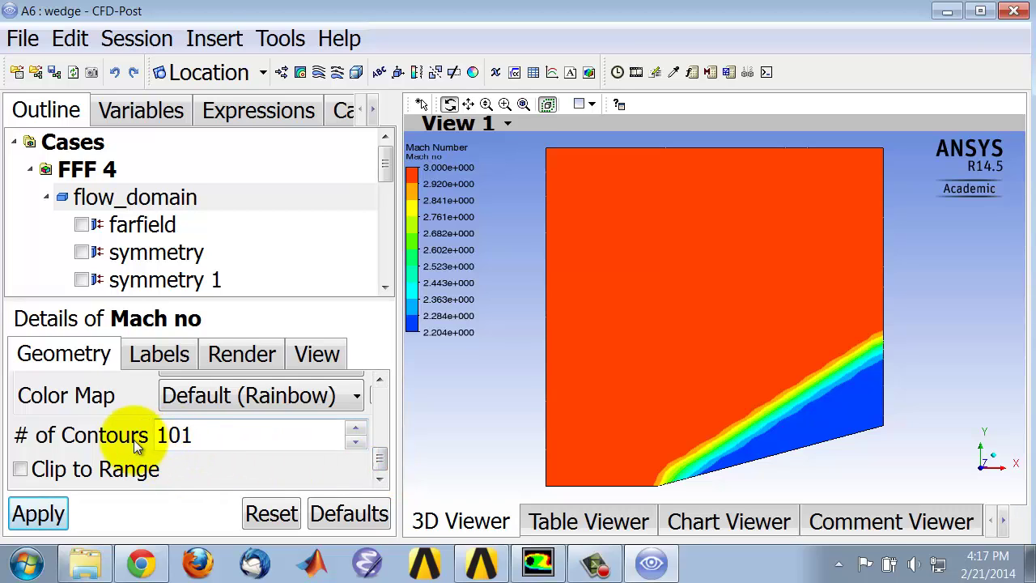
click(42, 514)
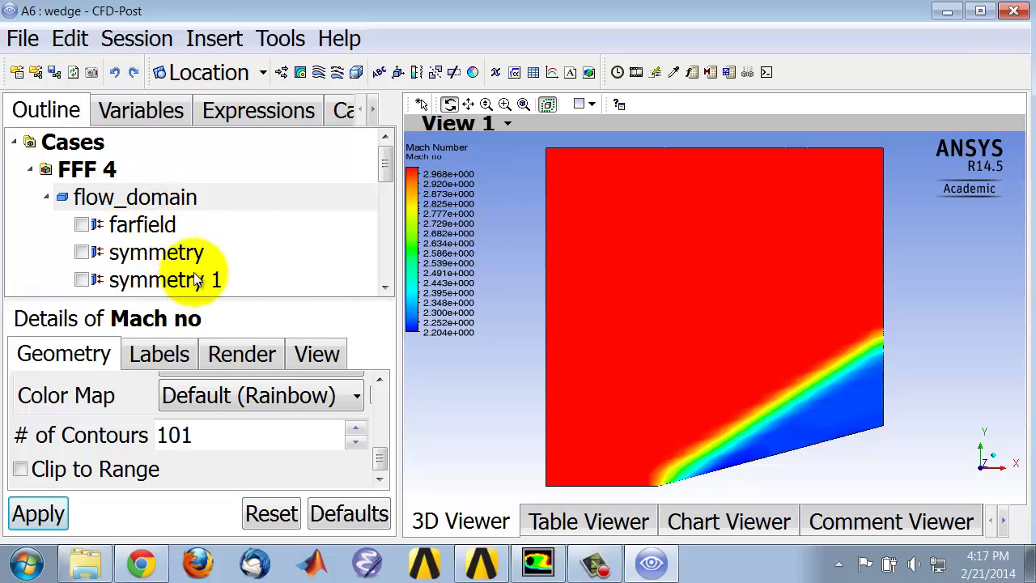
click(388, 174)
scroll(388, 174, down, 1)
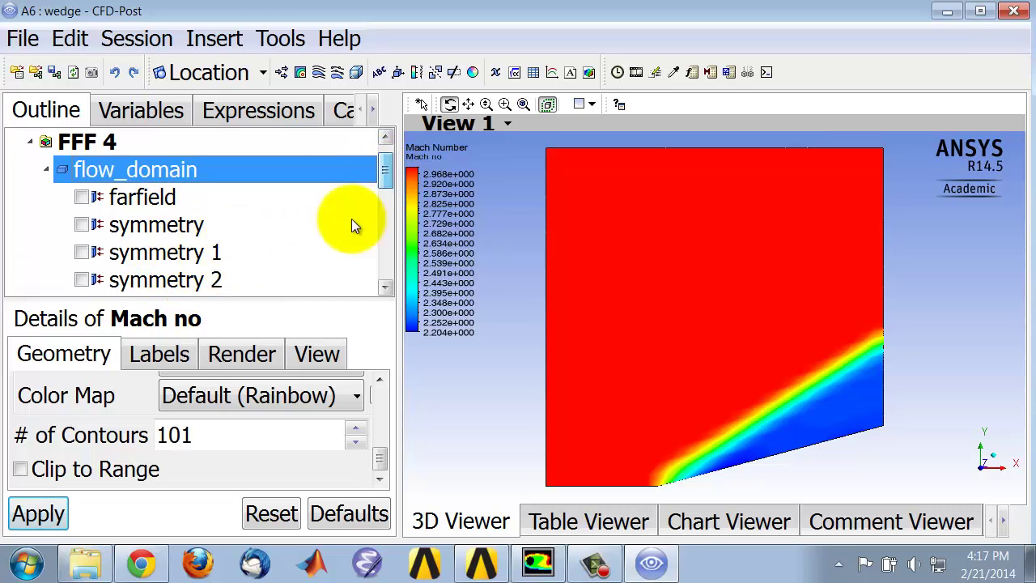
click(191, 256)
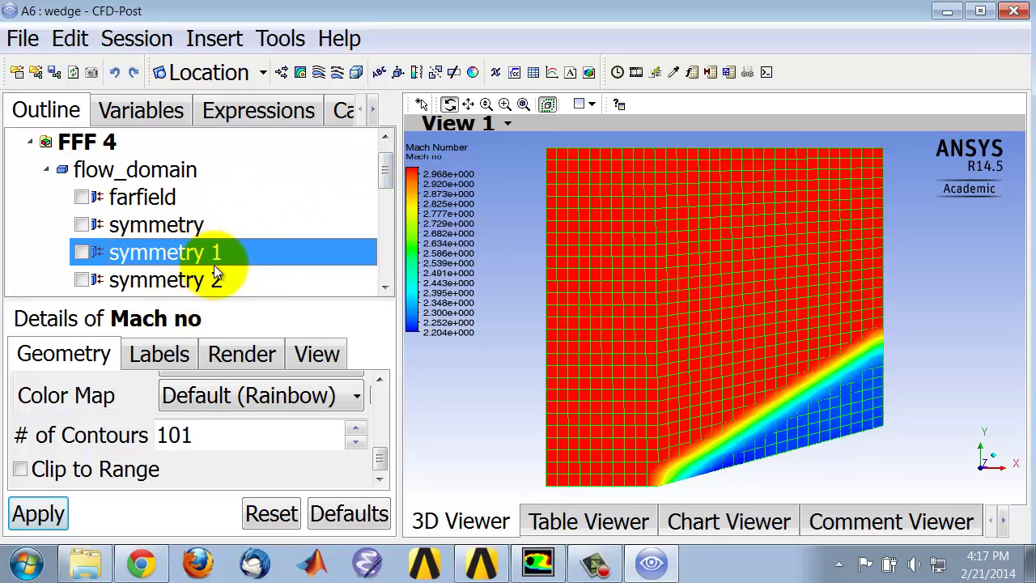
right_drag(763, 352, 834, 424)
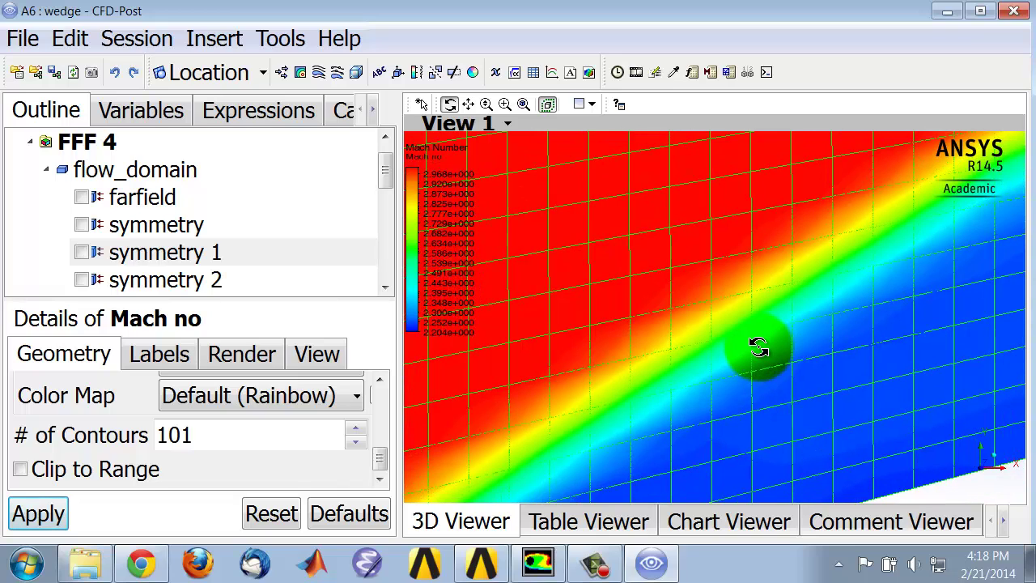
click(526, 105)
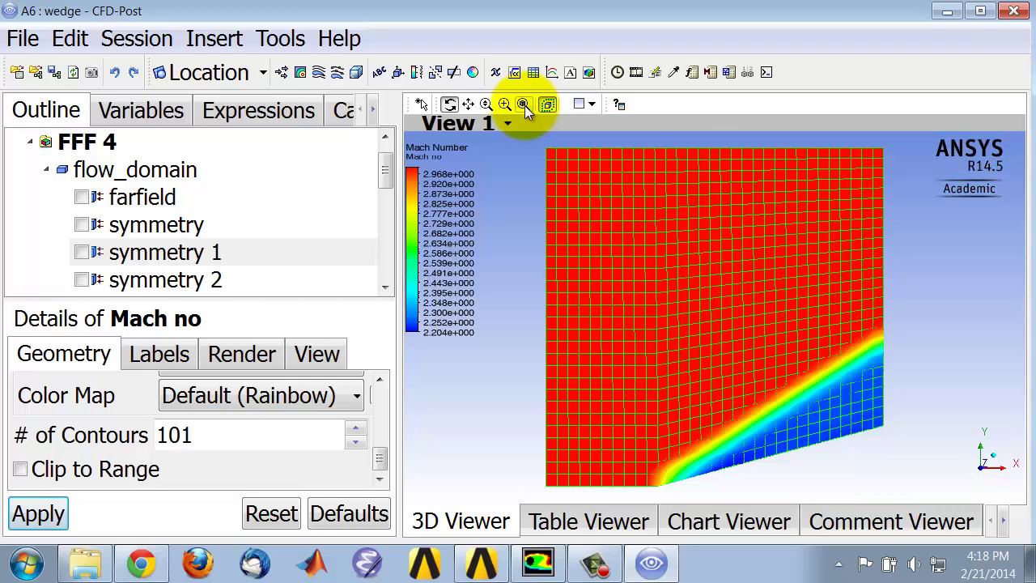
Step: Save the Mach contour view as a PNG picture named mach.png in the wedge folder
click(148, 176)
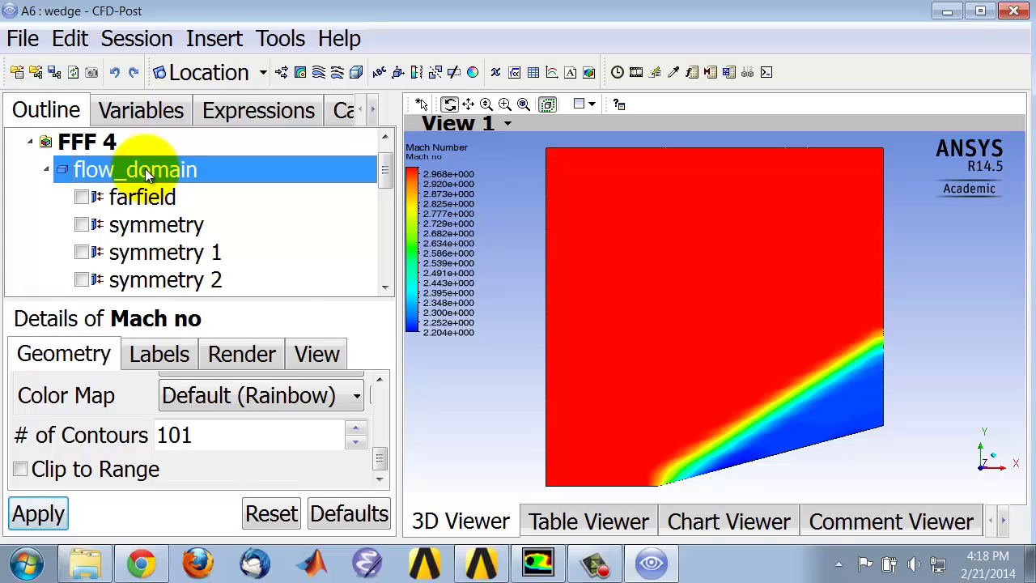
click(93, 73)
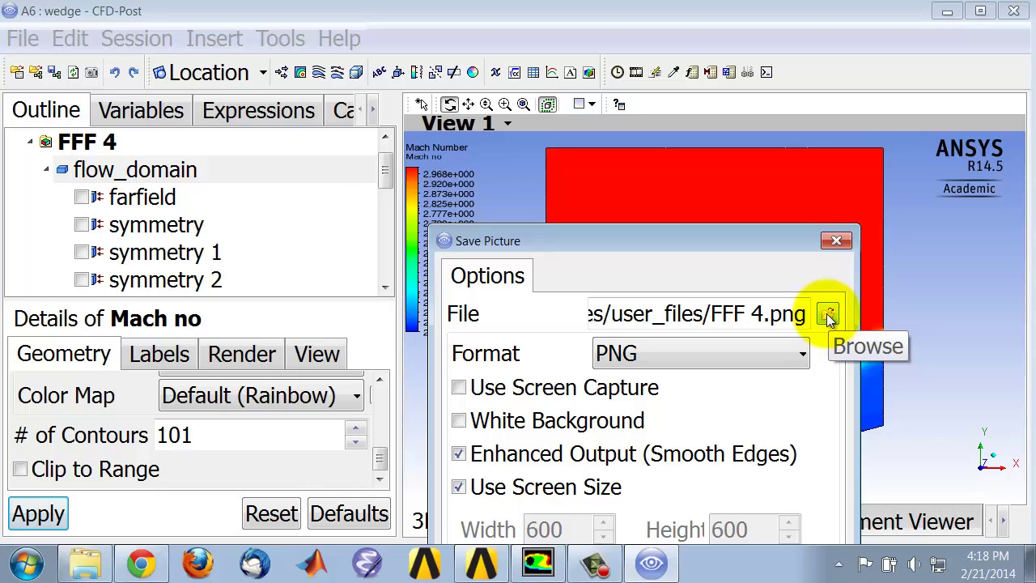
click(827, 315)
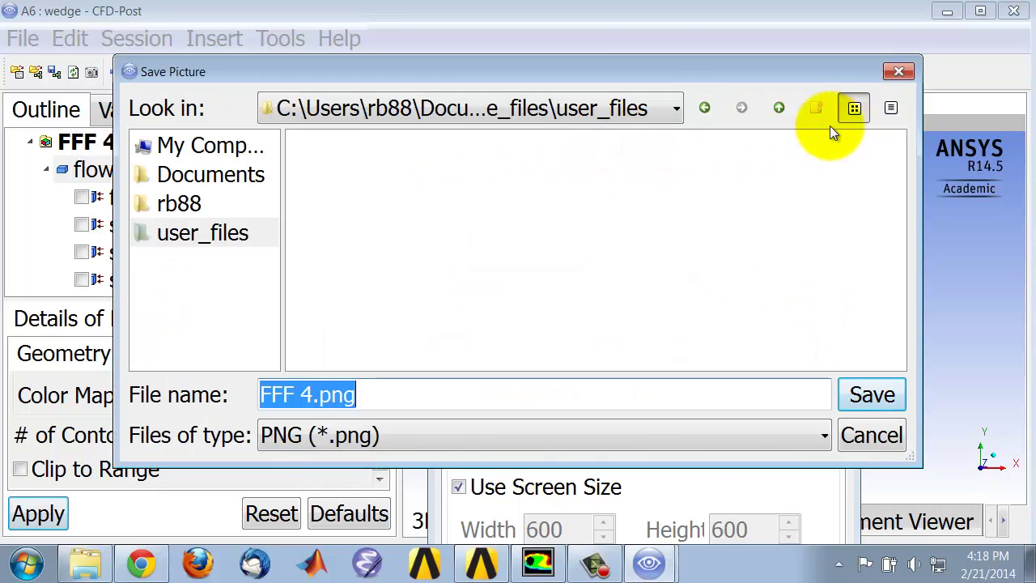
click(779, 109)
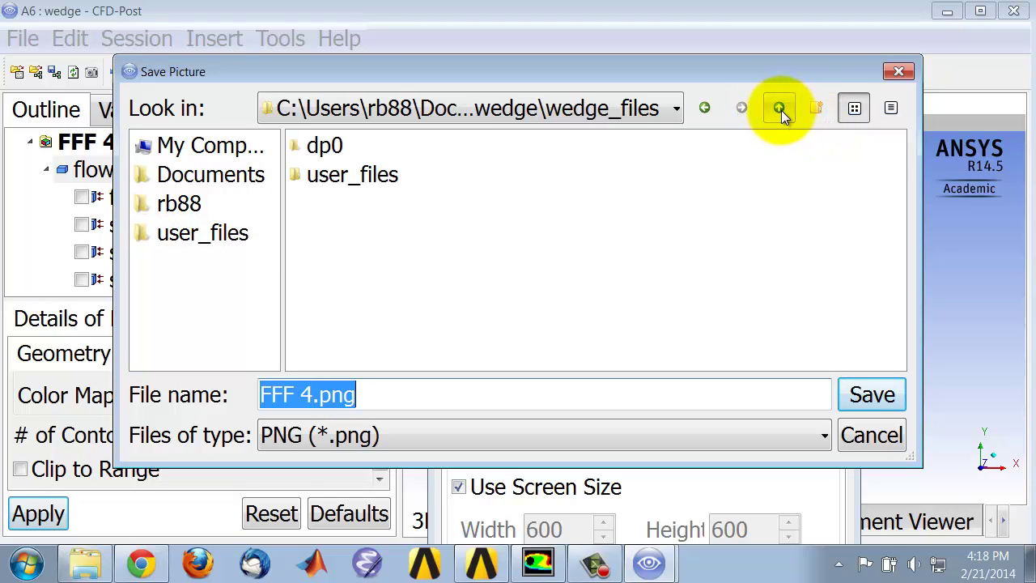
click(779, 109)
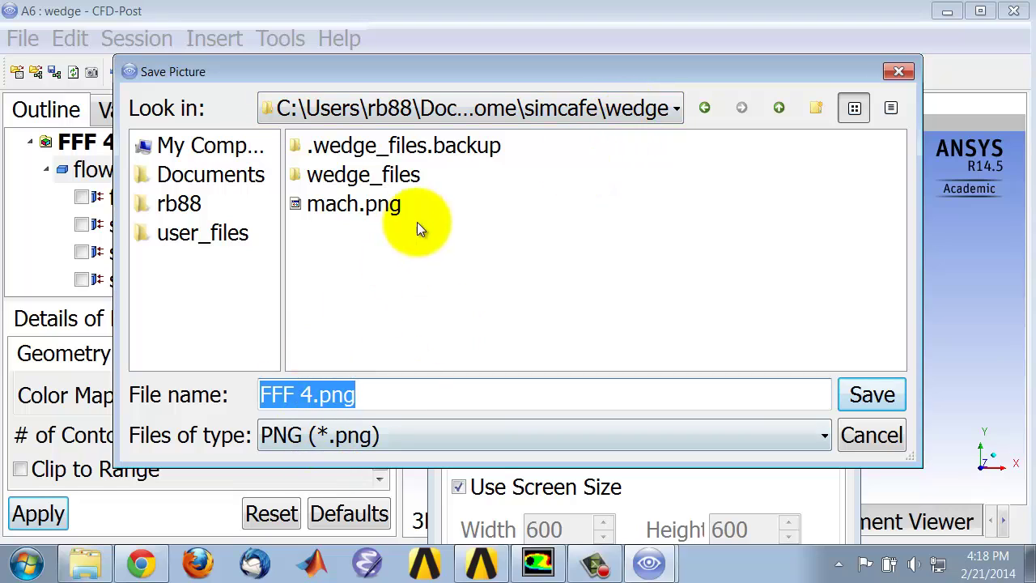
click(372, 206)
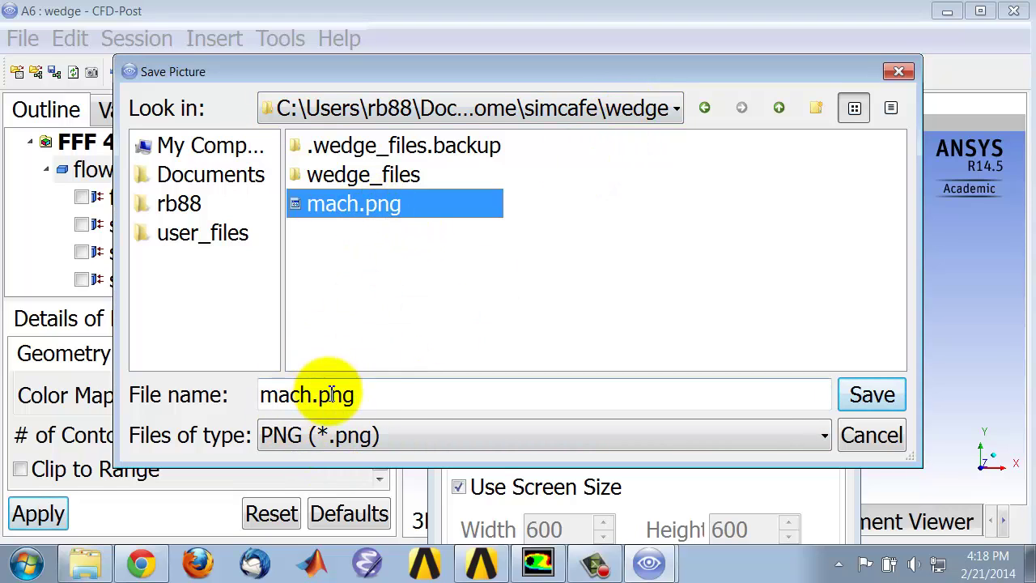
click(871, 394)
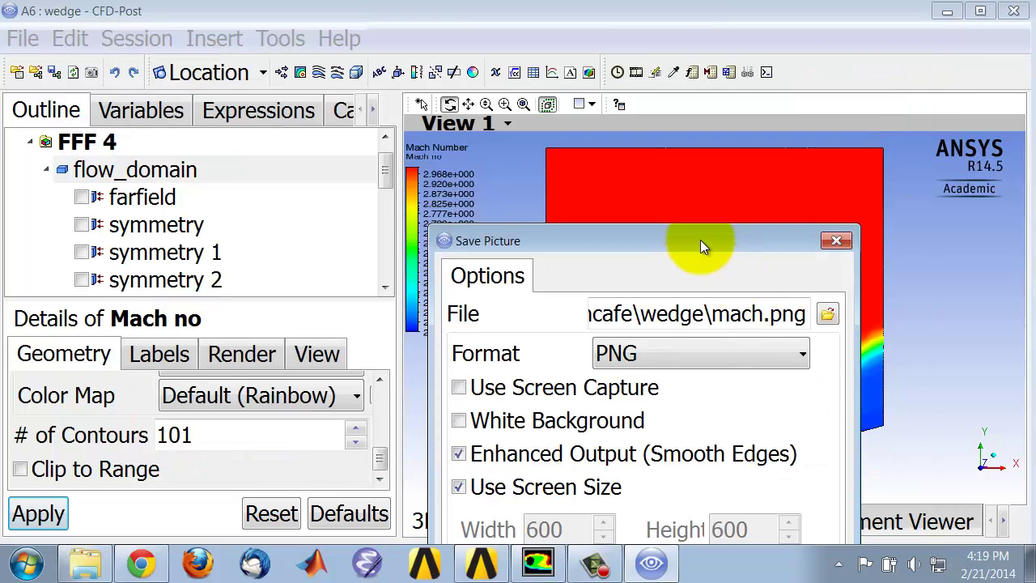
drag(700, 240, 631, 32)
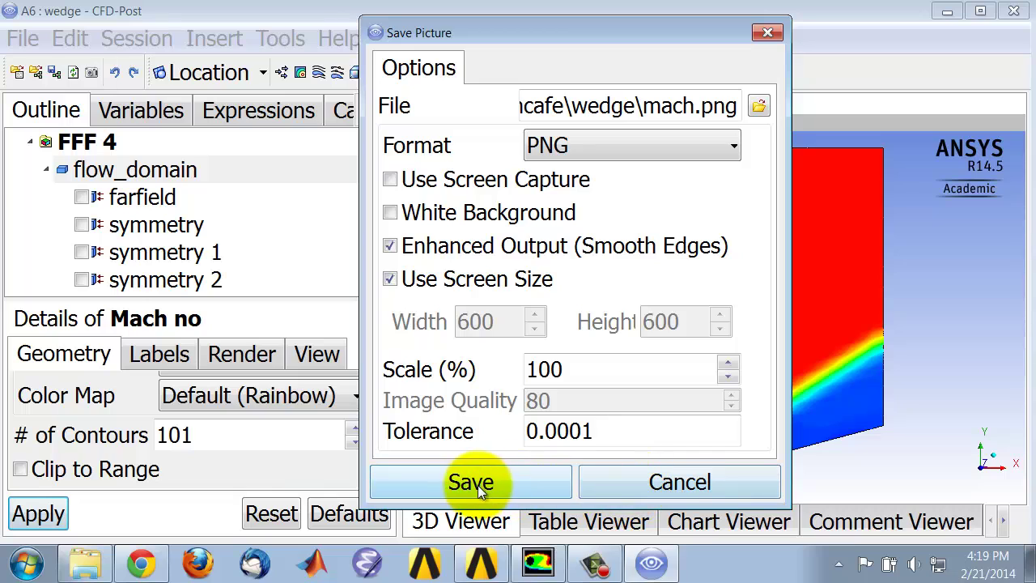
click(543, 486)
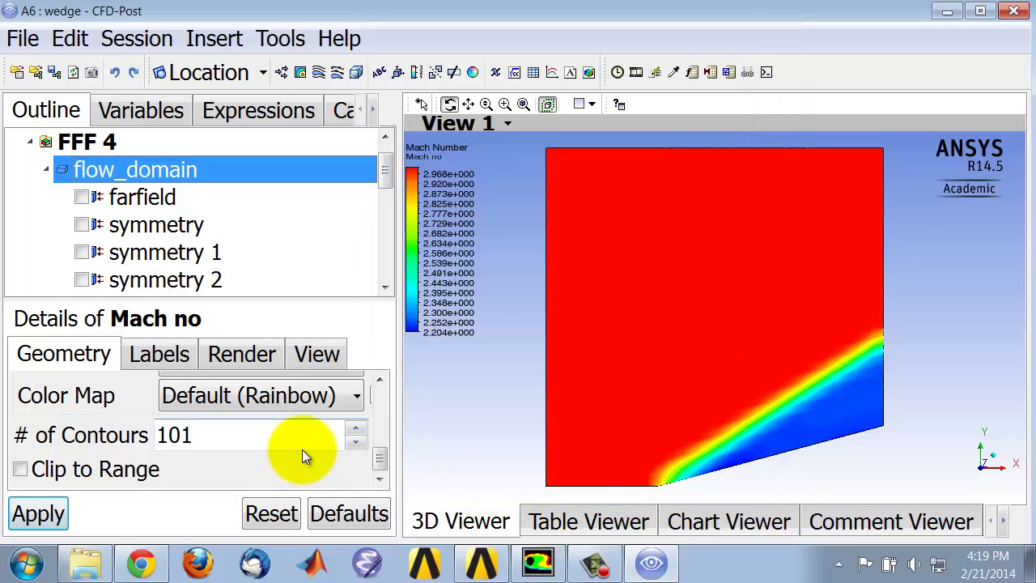